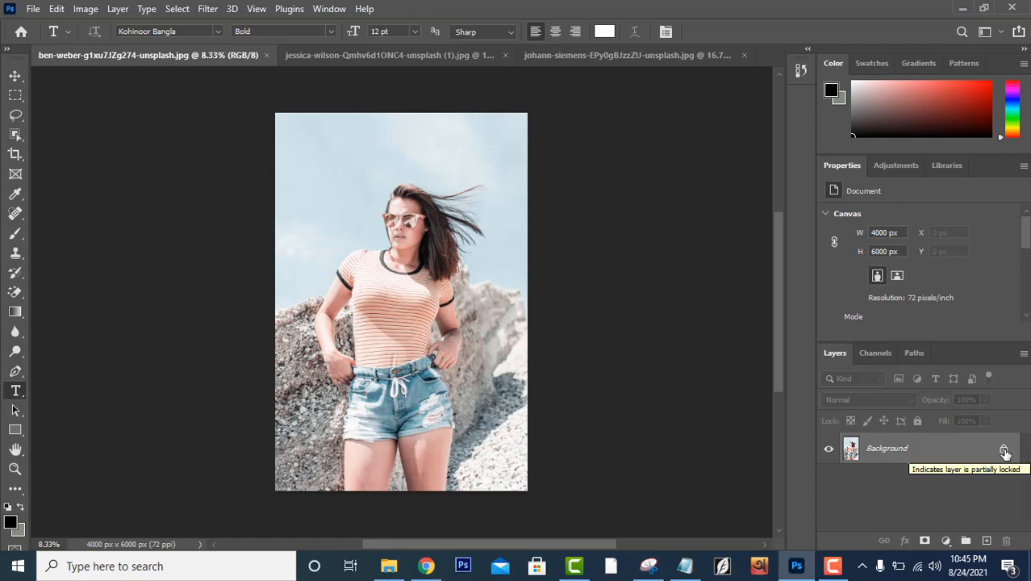
Step: Unlock the background layer of the sunglasses portrait and work on a duplicate of it, with the original hidden
click(1004, 450)
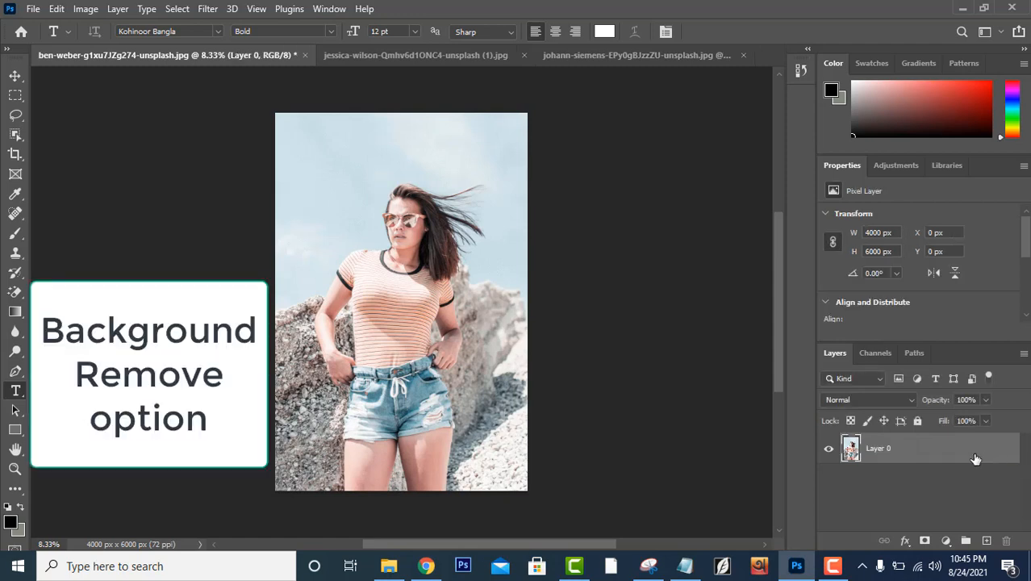
drag(977, 458, 986, 541)
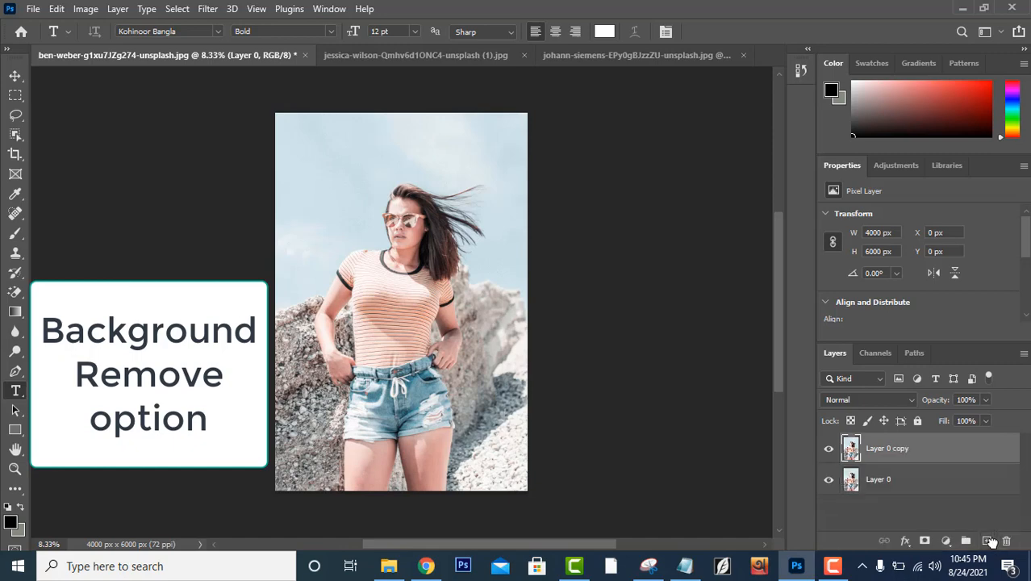
click(830, 479)
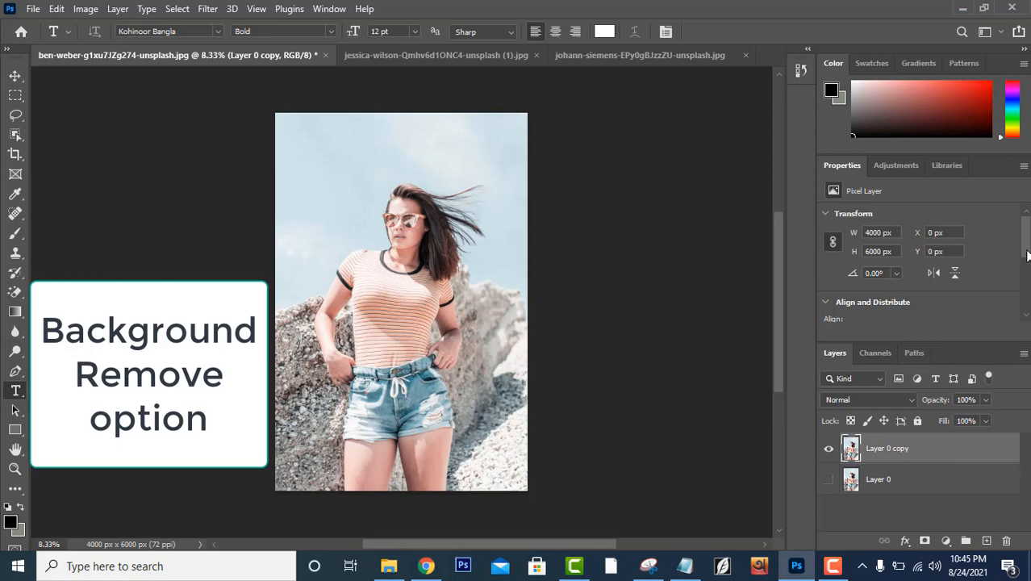
Step: Apply the Remove Background quick action to Layer 0 copy and compare the cutout against the original layer
drag(1027, 256, 1027, 310)
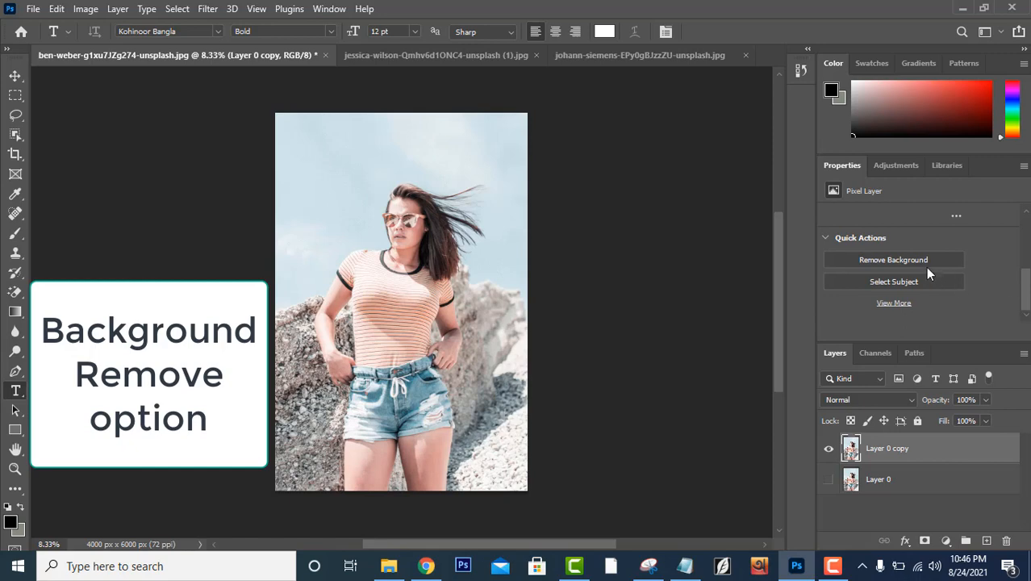
click(924, 262)
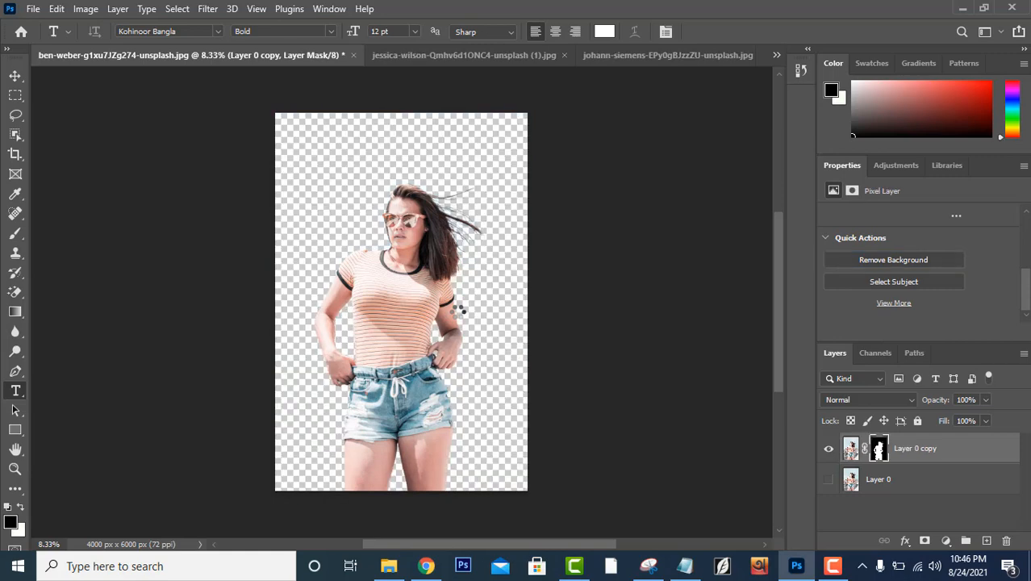
click(828, 481)
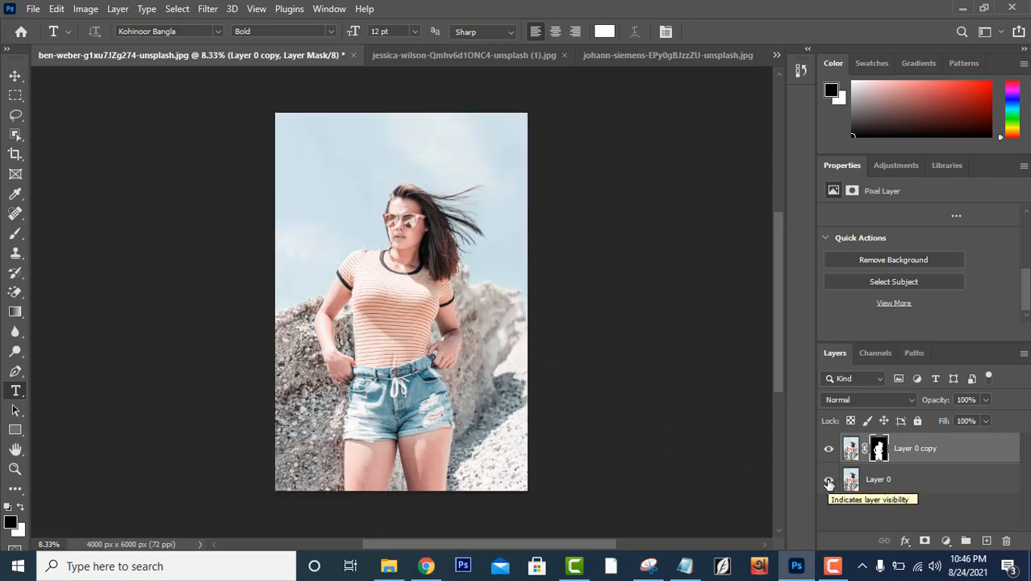
click(829, 482)
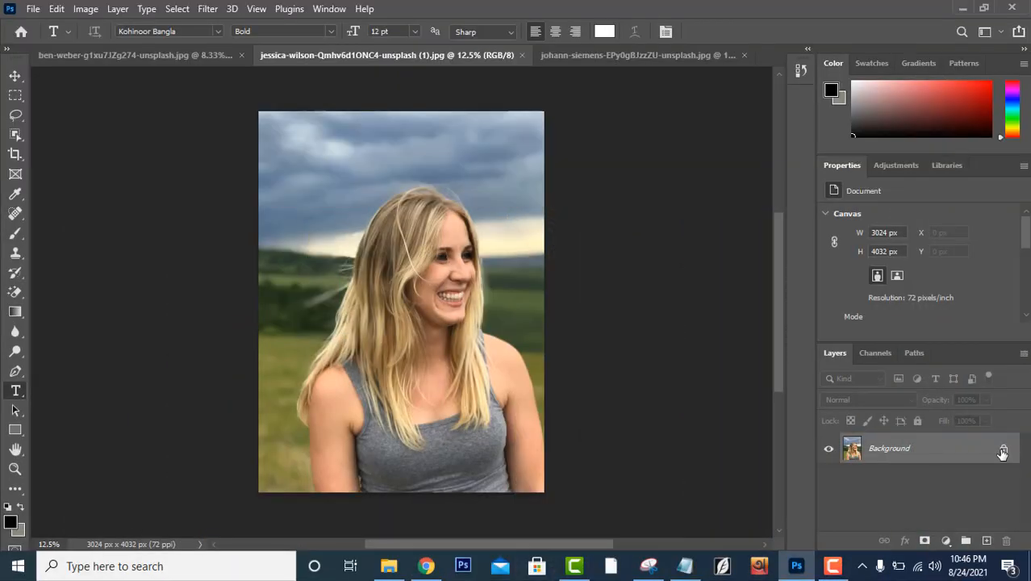
Step: In the blonde woman's portrait, unlock the background layer and duplicate it, keeping only the copy visible
click(1002, 450)
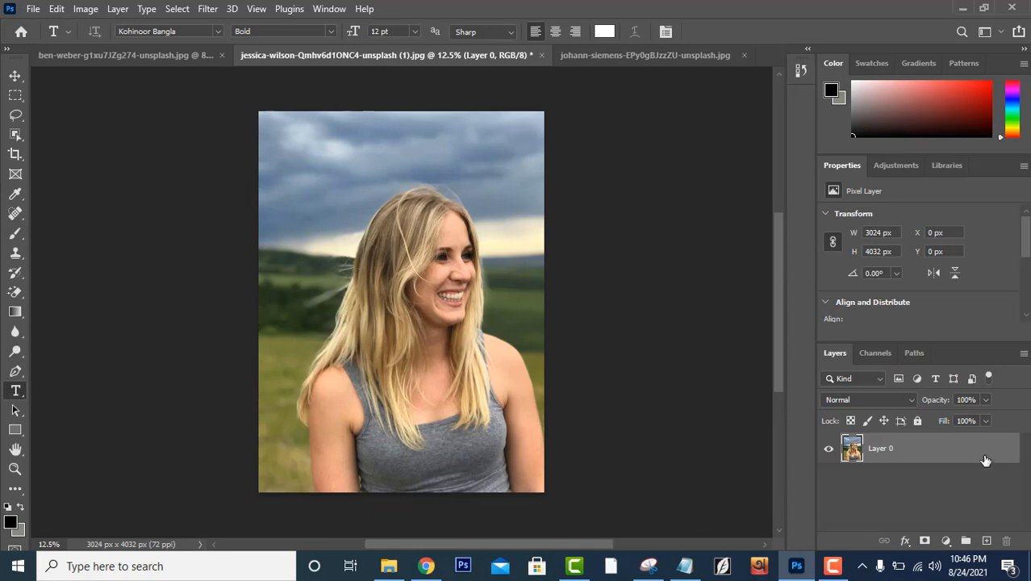
drag(982, 460, 986, 539)
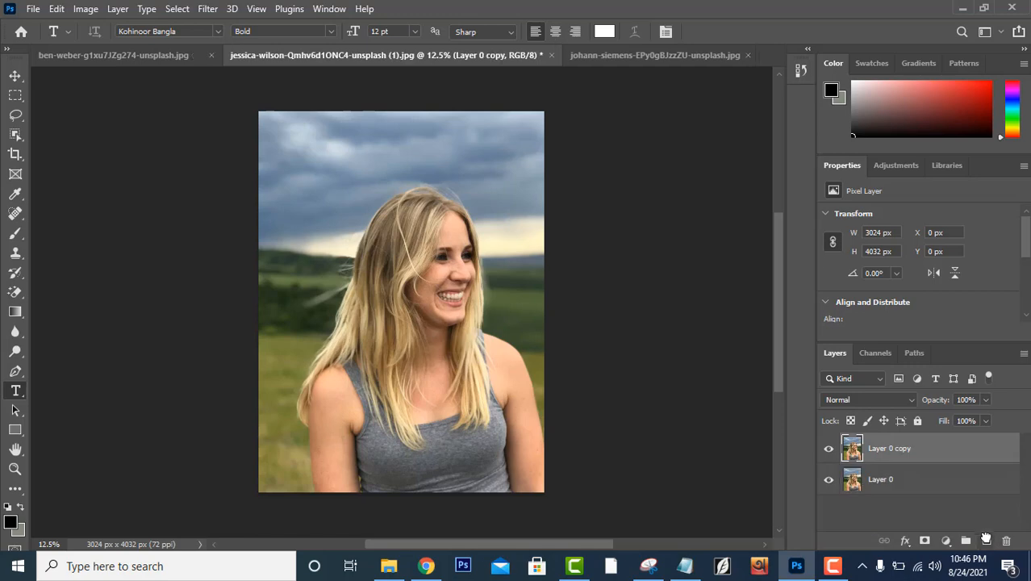
click(828, 481)
Step: Select the woman with Select Subject, invert the selection and delete the background from Layer 0 copy
drag(1025, 245, 1025, 318)
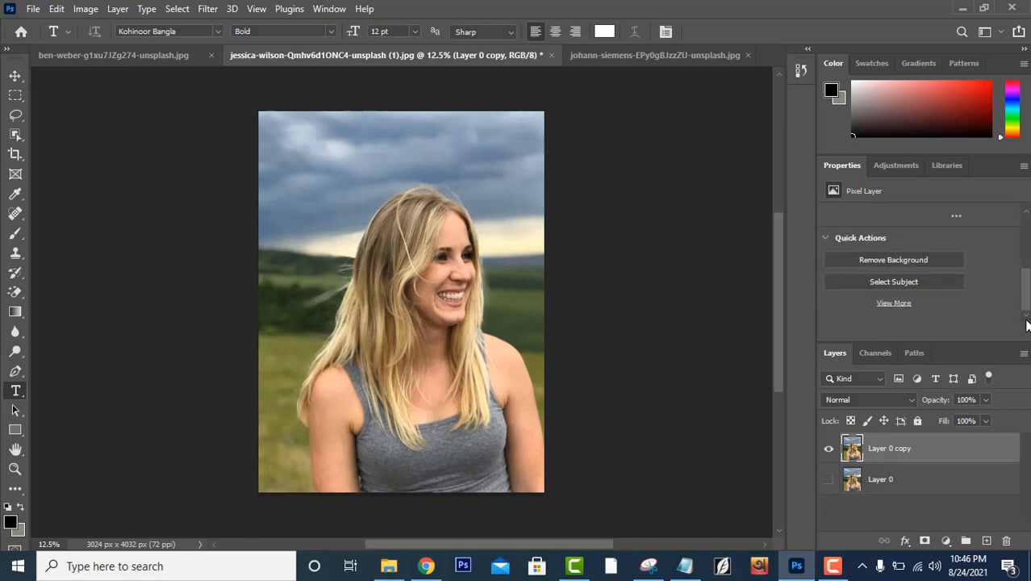
click(923, 282)
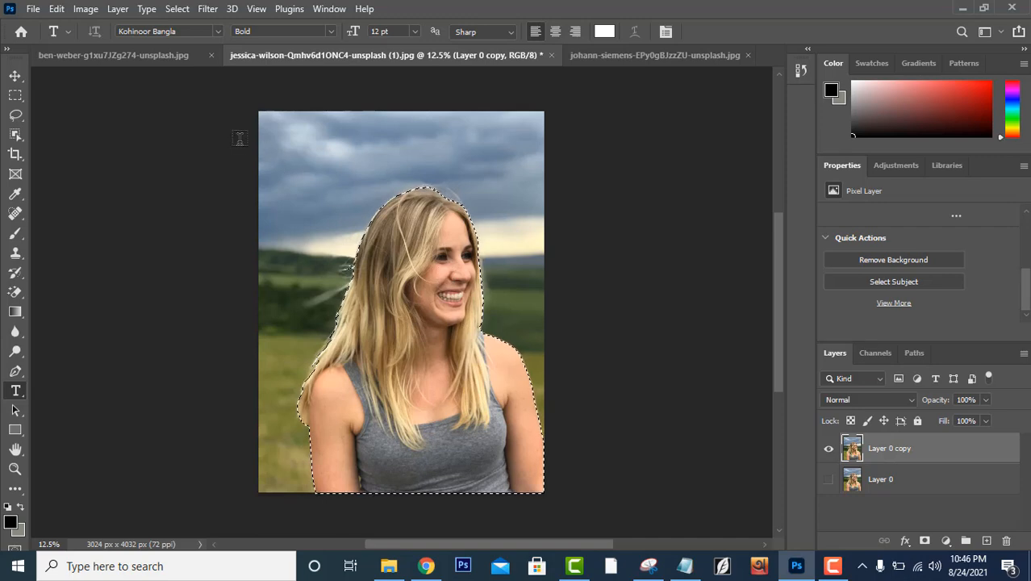
click(179, 10)
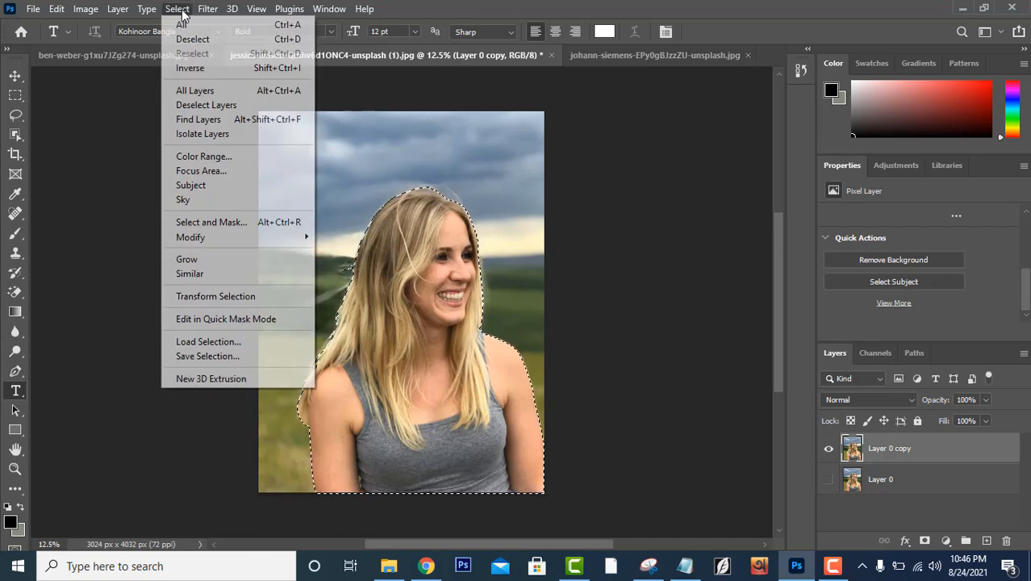
click(190, 68)
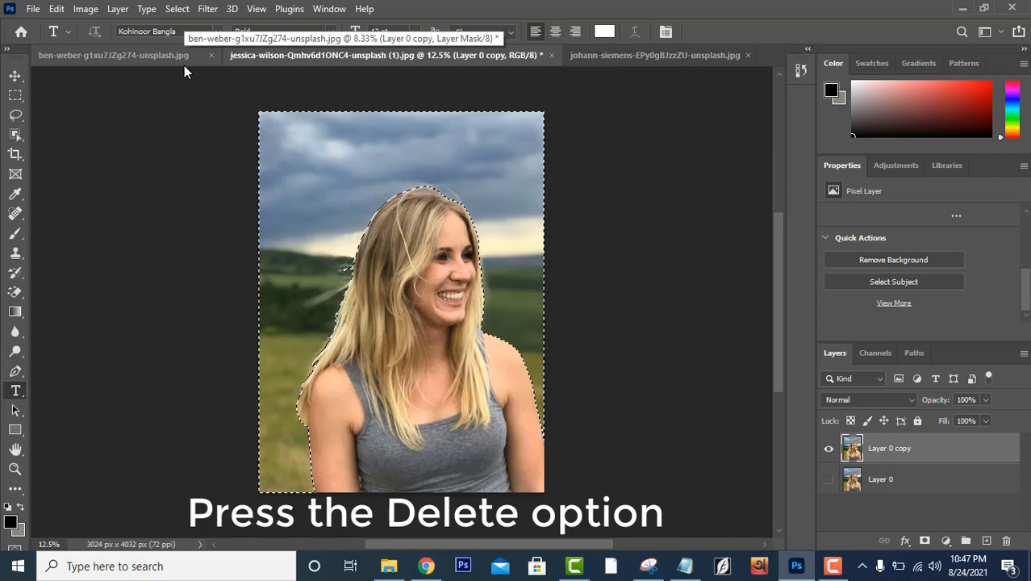
key(Delete)
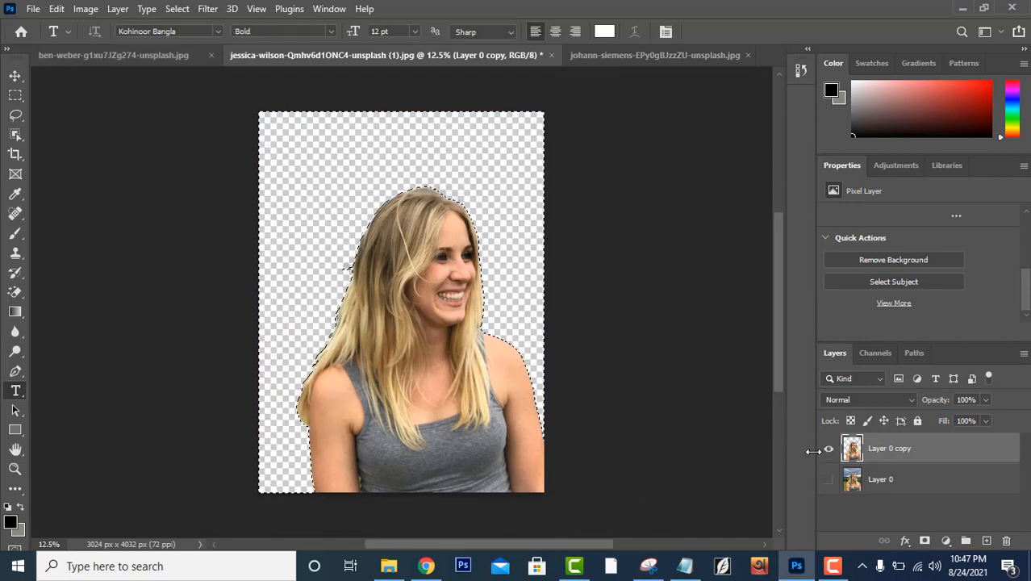
Step: Deselect the cleared background and compare the cutout by briefly showing the original Layer 0
right_click(518, 247)
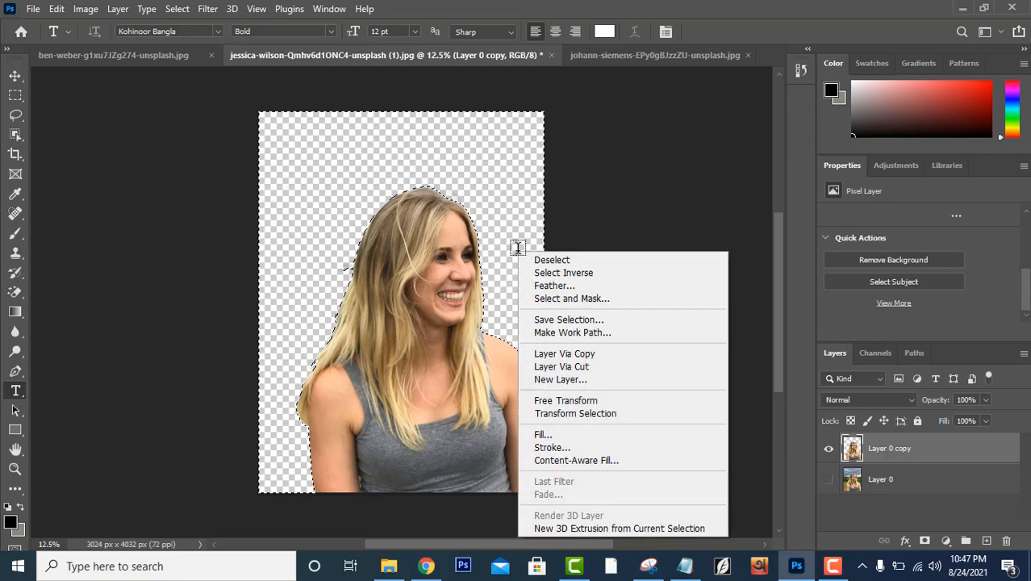
click(531, 261)
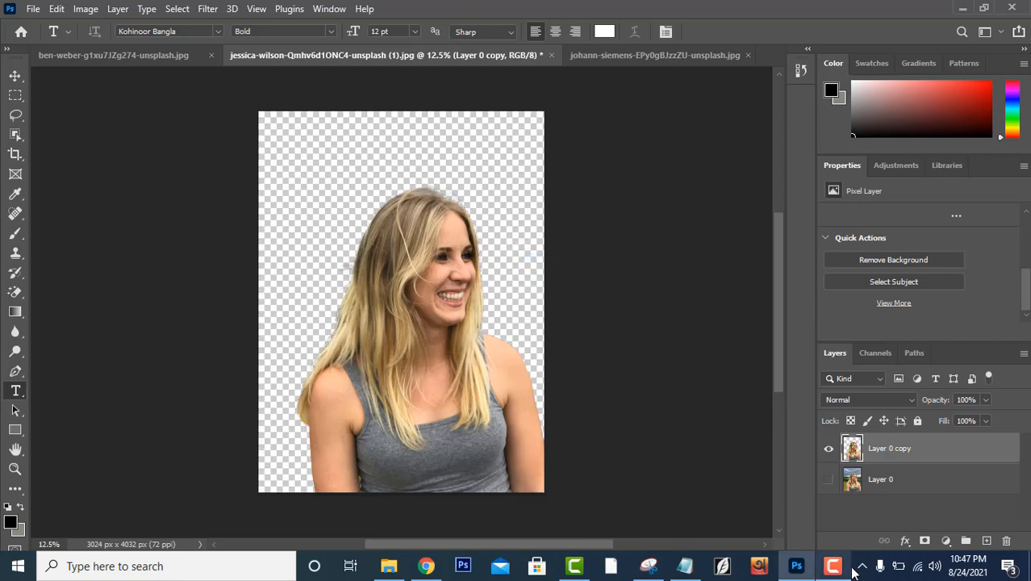
click(831, 480)
click(831, 482)
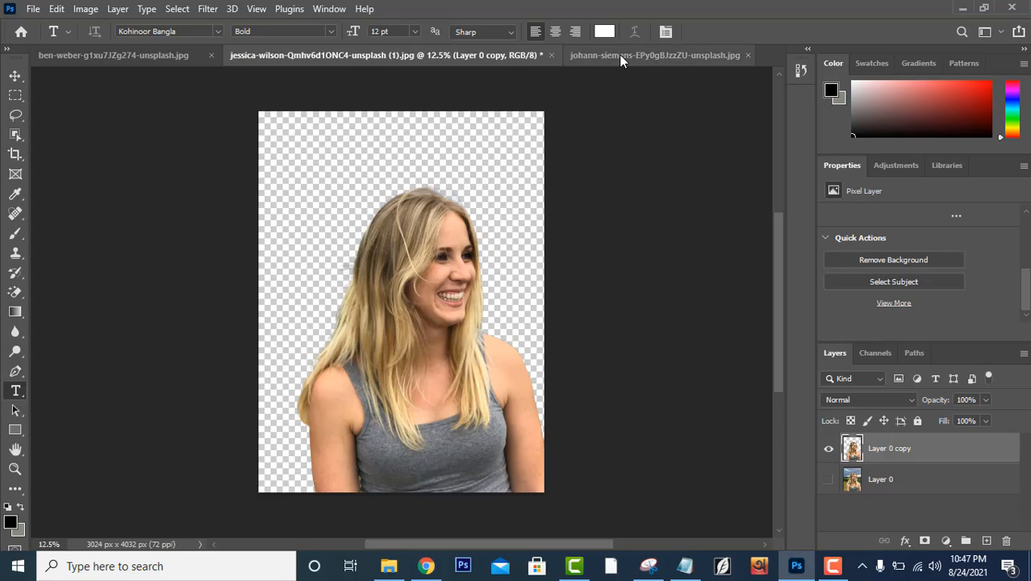
Step: Switch to the tree photo, unlock its background layer and duplicate it, with the original layer hidden
click(619, 54)
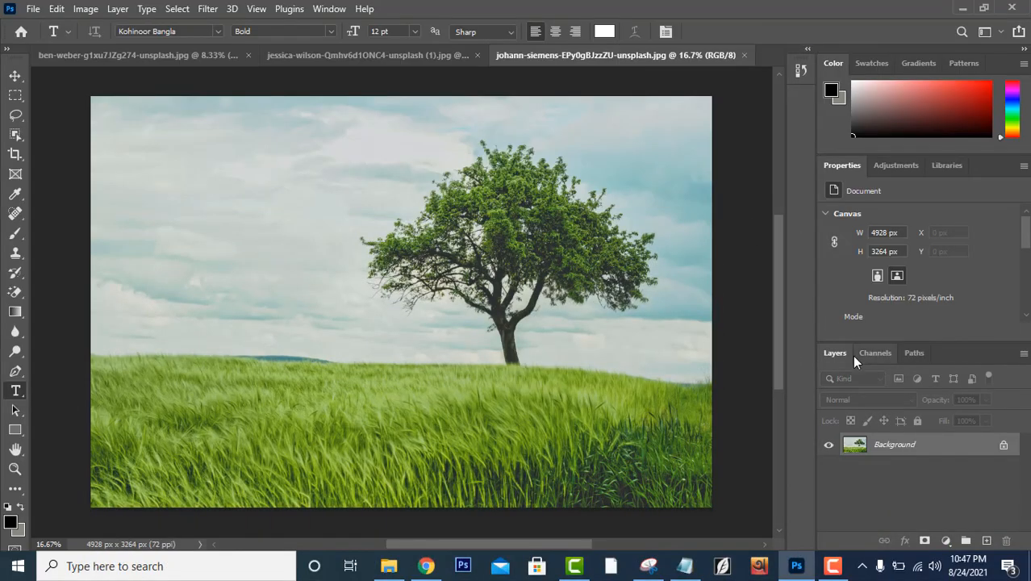
click(1004, 448)
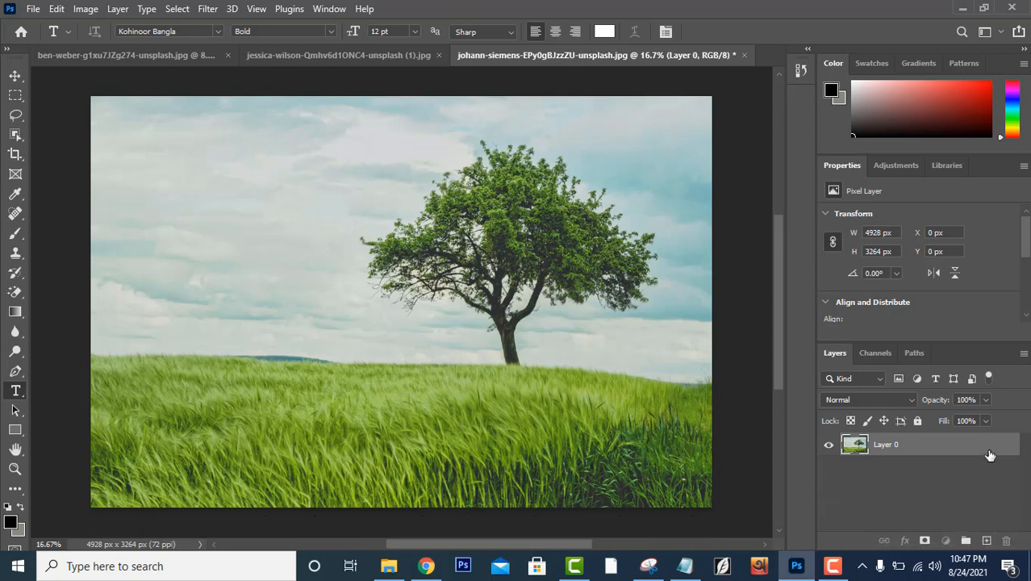
drag(990, 453, 986, 541)
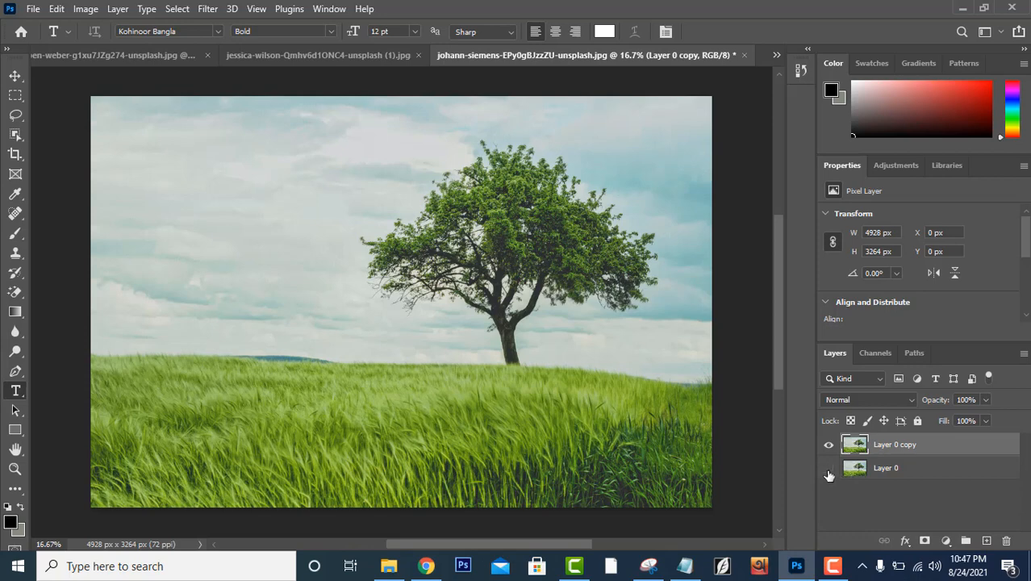
click(829, 469)
Step: Isolate the Blue channel of the tree photo and duplicate it
click(877, 355)
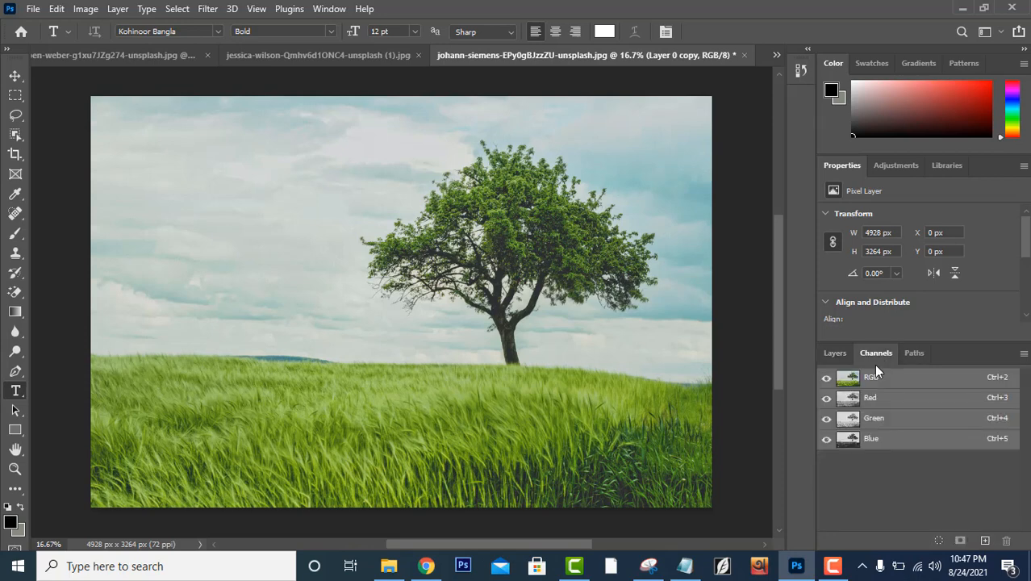
click(880, 447)
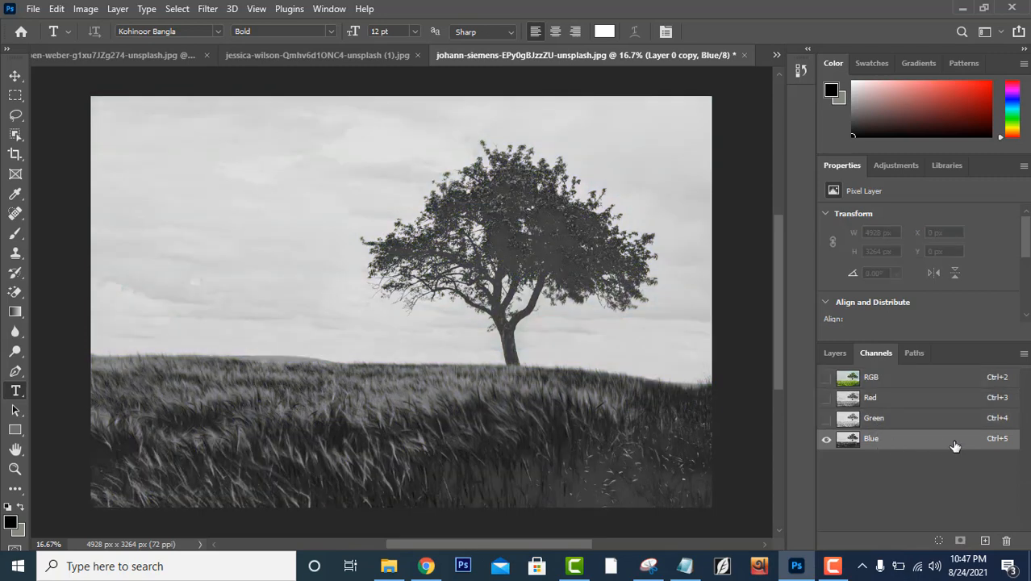
drag(980, 446, 984, 541)
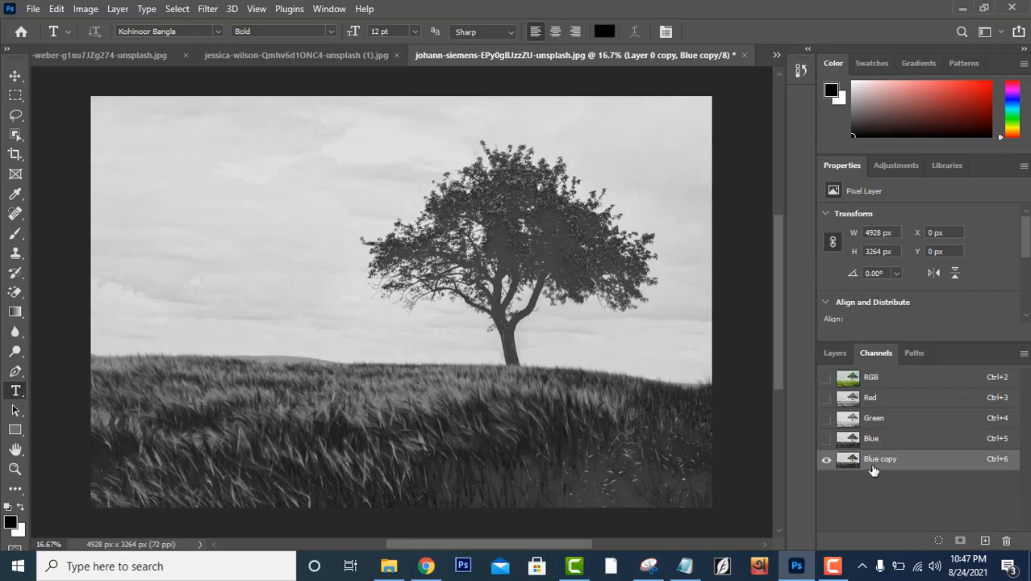
Step: Apply Levels to the Blue copy channel with input black at 112 and input white at 161
click(87, 9)
mouse_move(113, 48)
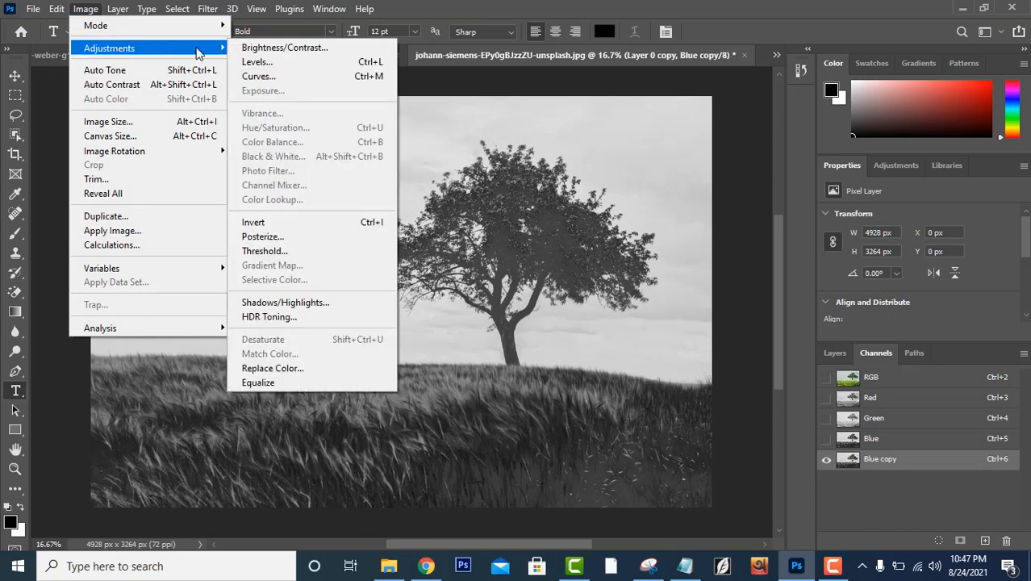
click(248, 63)
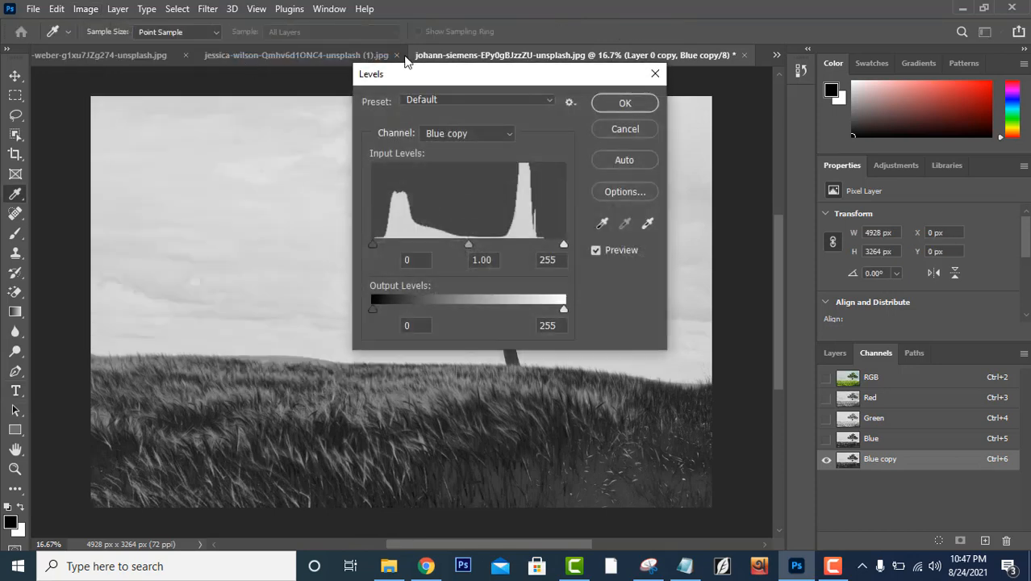
drag(511, 81, 853, 87)
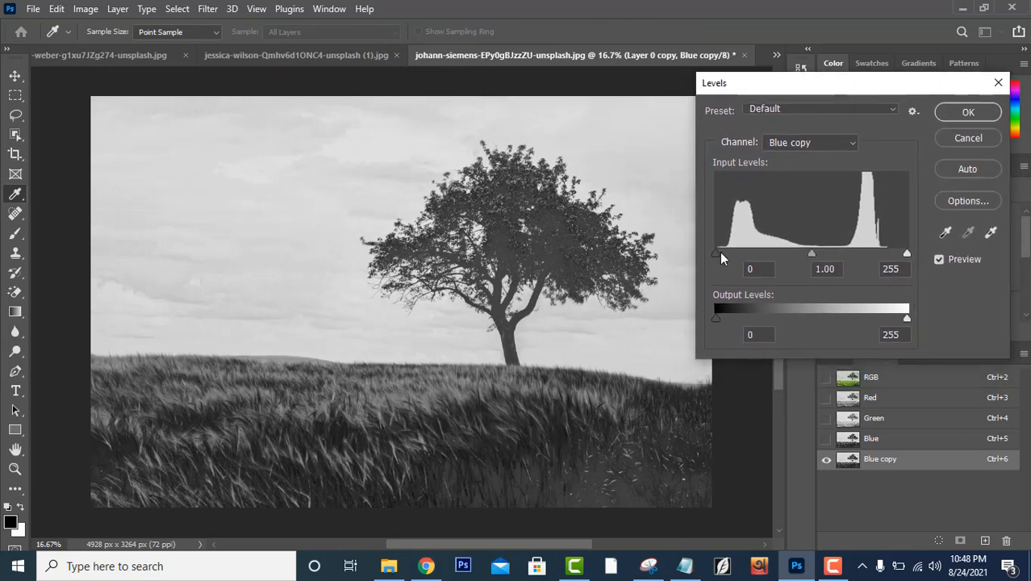
drag(719, 252, 803, 242)
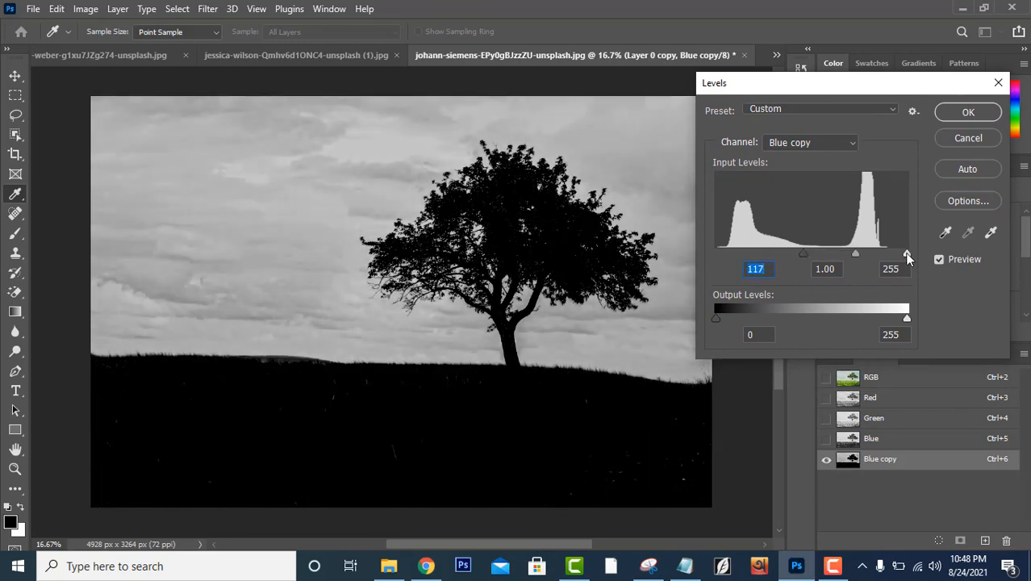
drag(907, 252, 799, 252)
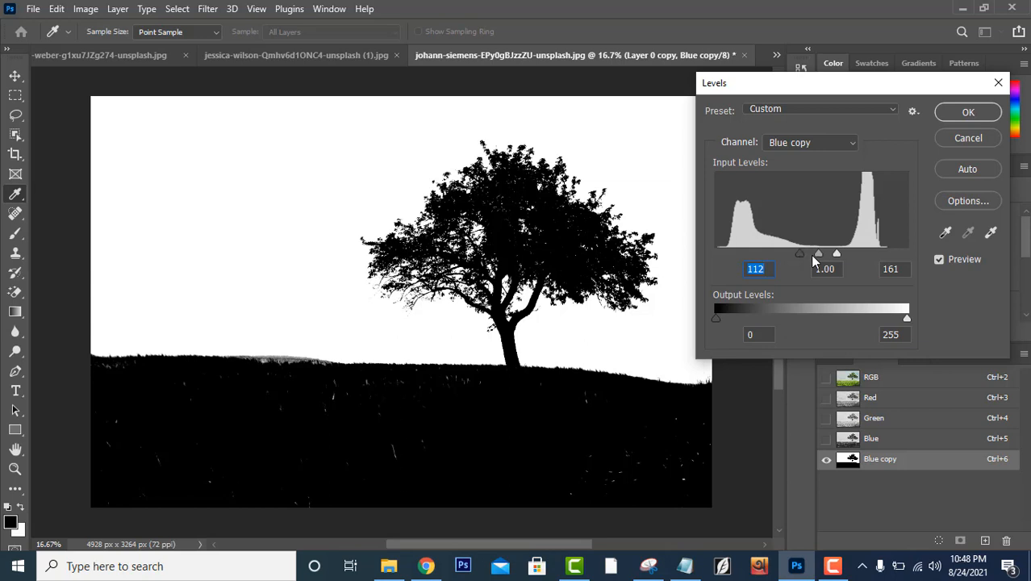
click(969, 114)
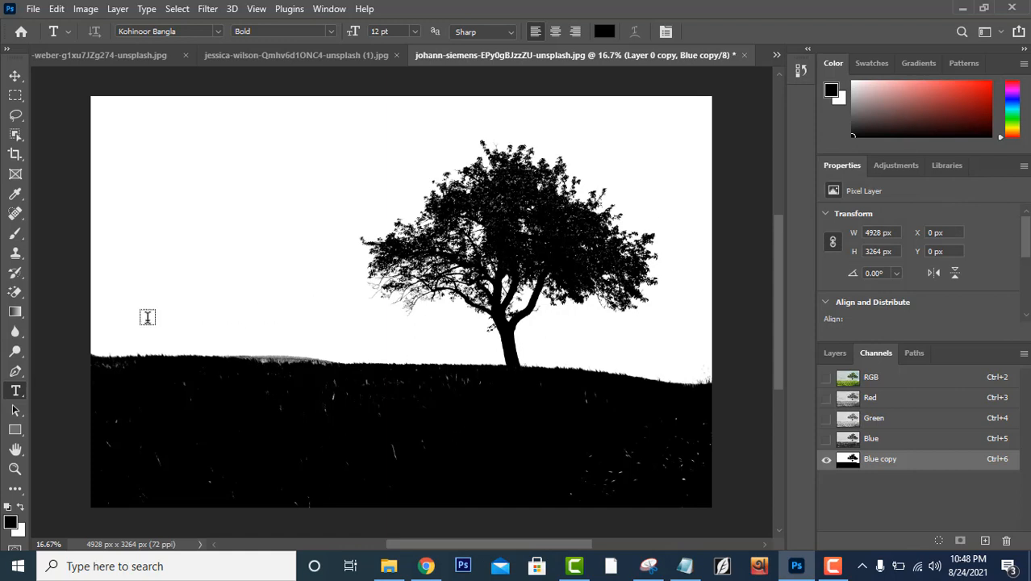
Step: Paint the white specks in the grass area black with the Brush Tool at size 700
click(21, 235)
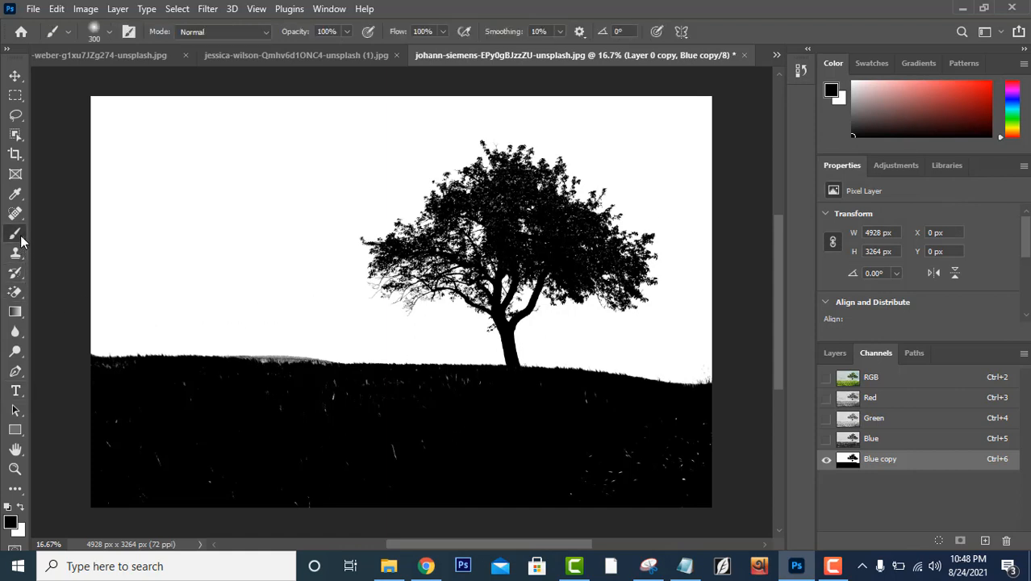
right_click(20, 235)
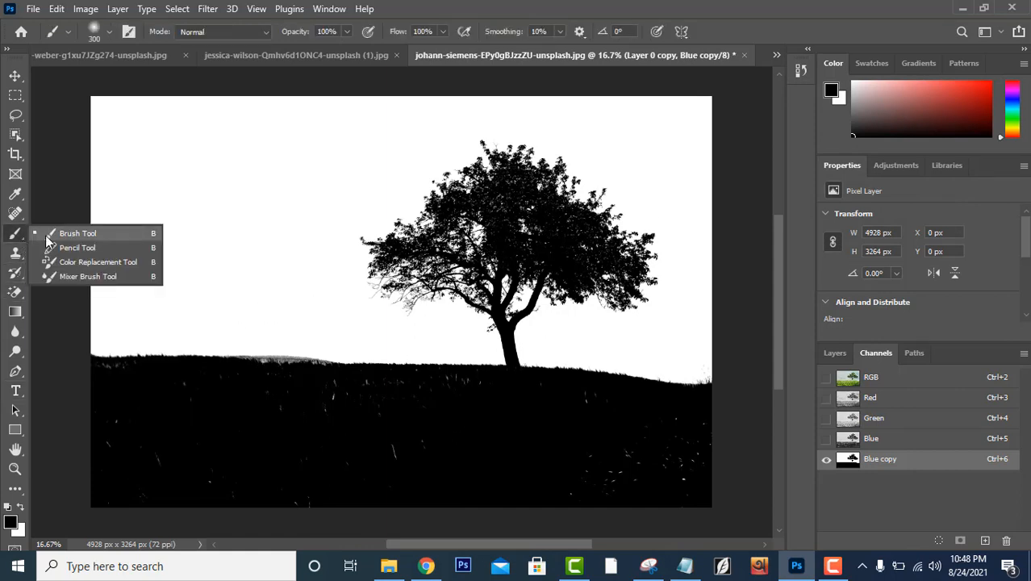
click(59, 234)
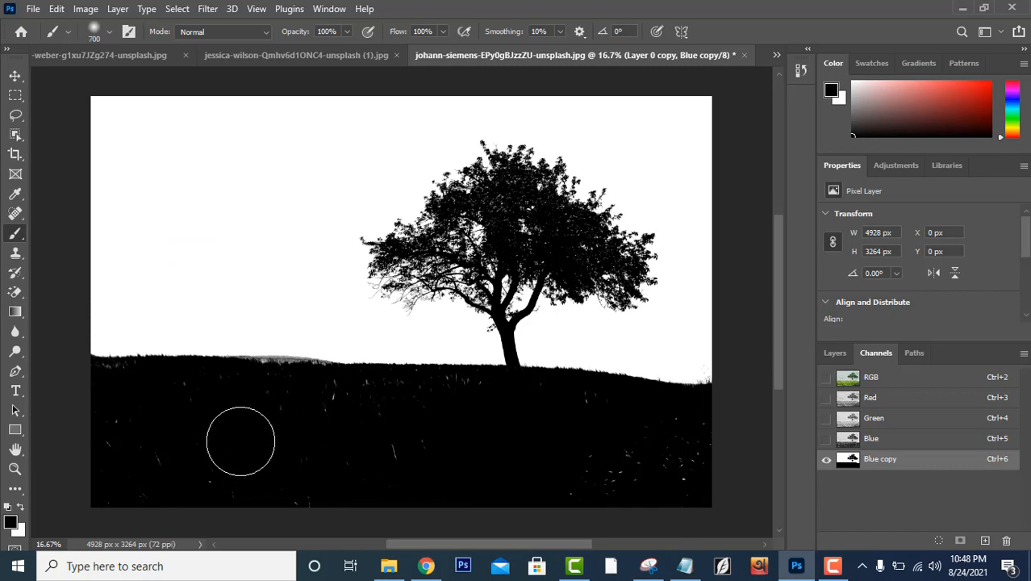
mouse_move(402, 453)
mouse_down()
mouse_move(87, 463)
mouse_move(387, 508)
mouse_move(703, 479)
mouse_move(710, 468)
mouse_move(630, 470)
mouse_move(698, 441)
mouse_move(539, 408)
mouse_move(614, 422)
mouse_move(455, 407)
mouse_move(156, 408)
mouse_move(110, 397)
mouse_move(130, 413)
mouse_move(108, 396)
mouse_move(250, 443)
mouse_up()
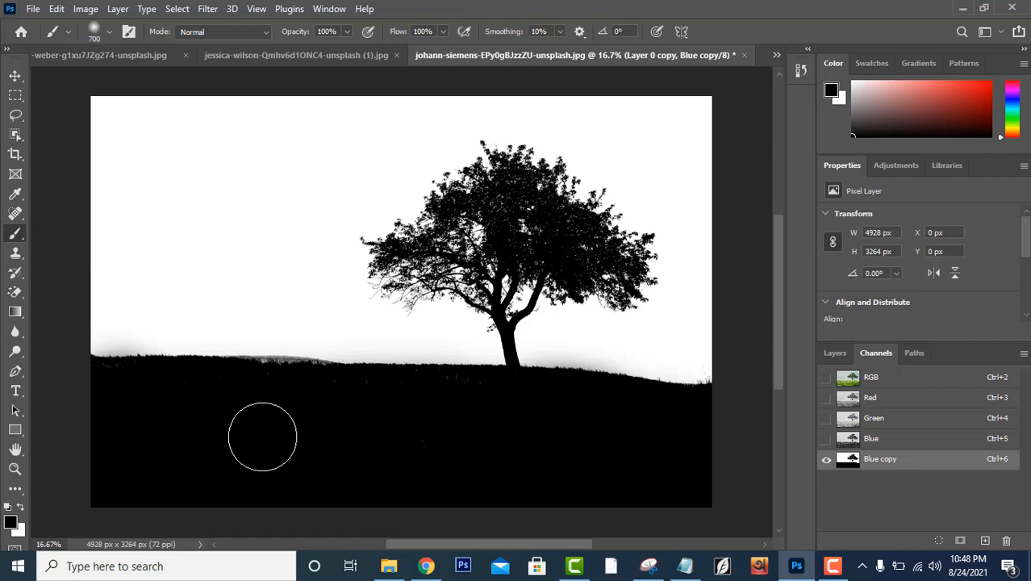
mouse_move(265, 404)
mouse_down()
mouse_move(475, 405)
mouse_move(310, 415)
mouse_move(246, 399)
mouse_move(122, 400)
mouse_move(117, 416)
mouse_move(175, 448)
mouse_up()
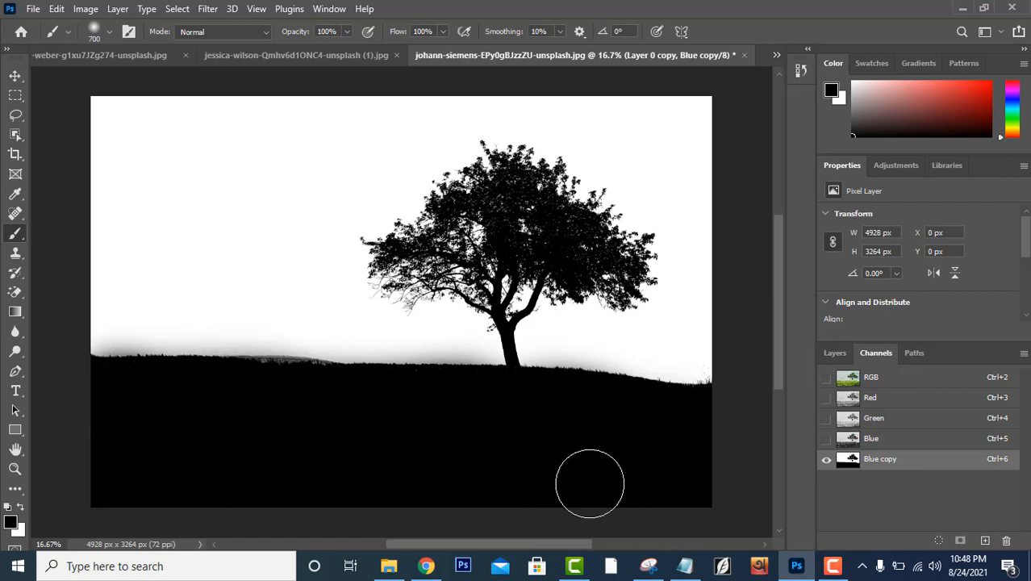
Step: Load the Blue copy channel as a selection and return to the RGB composite in the layer view
ctrl+click(849, 462)
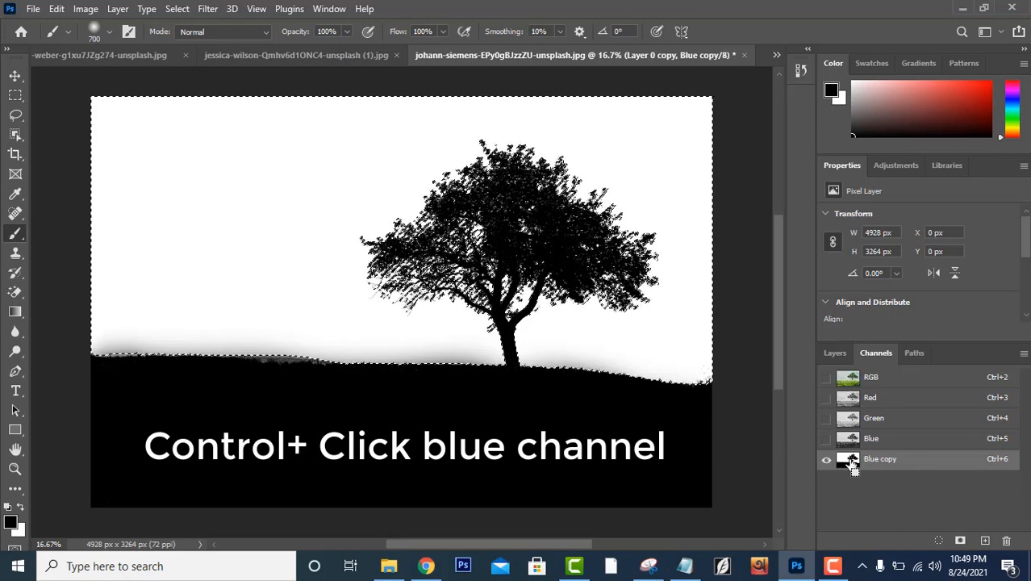
click(873, 378)
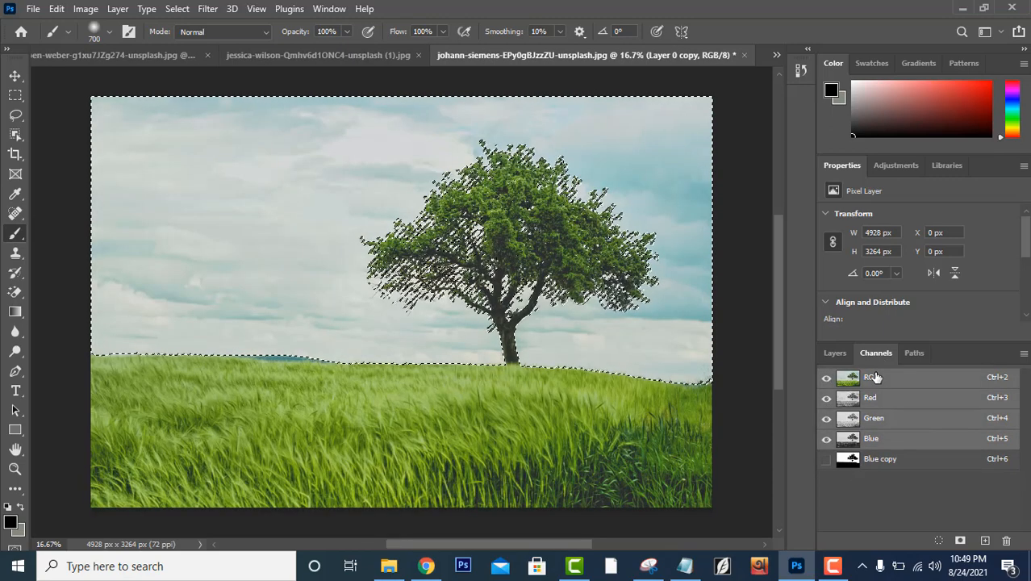
click(835, 355)
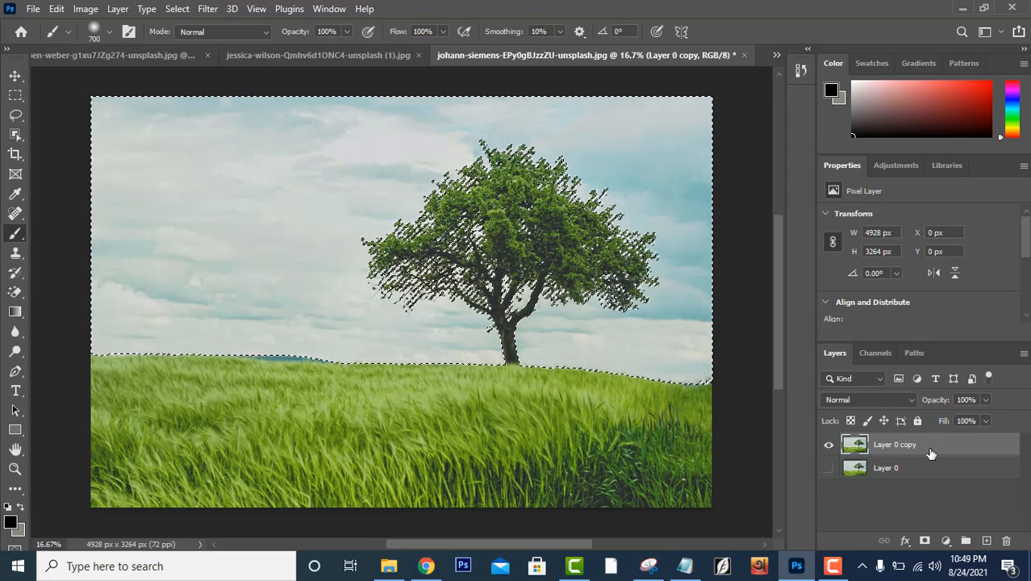
Step: Add an inverted layer mask from the selection to Layer 0 copy to hide the sky, and compare with the original layer
alt+click(924, 541)
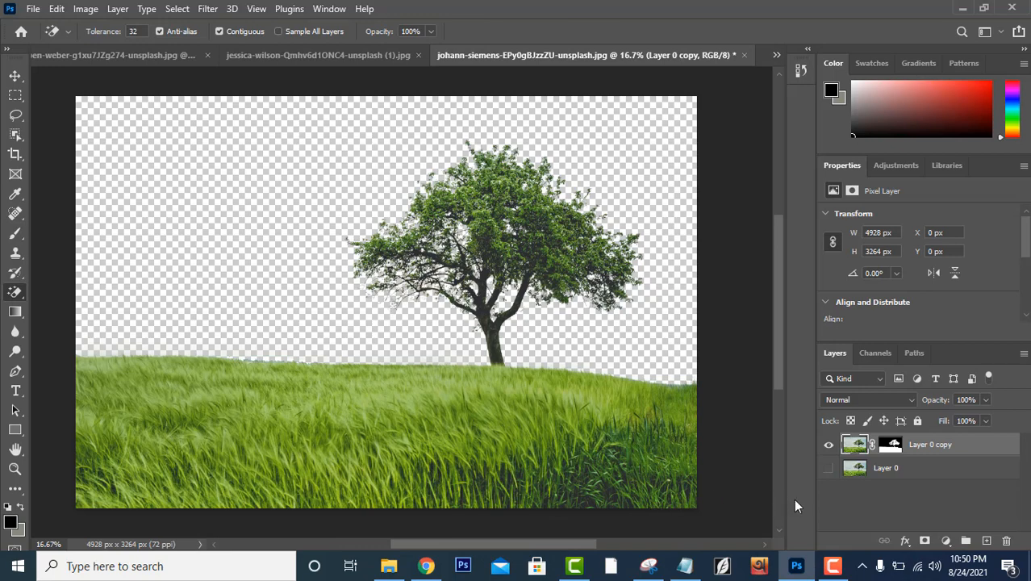
click(829, 470)
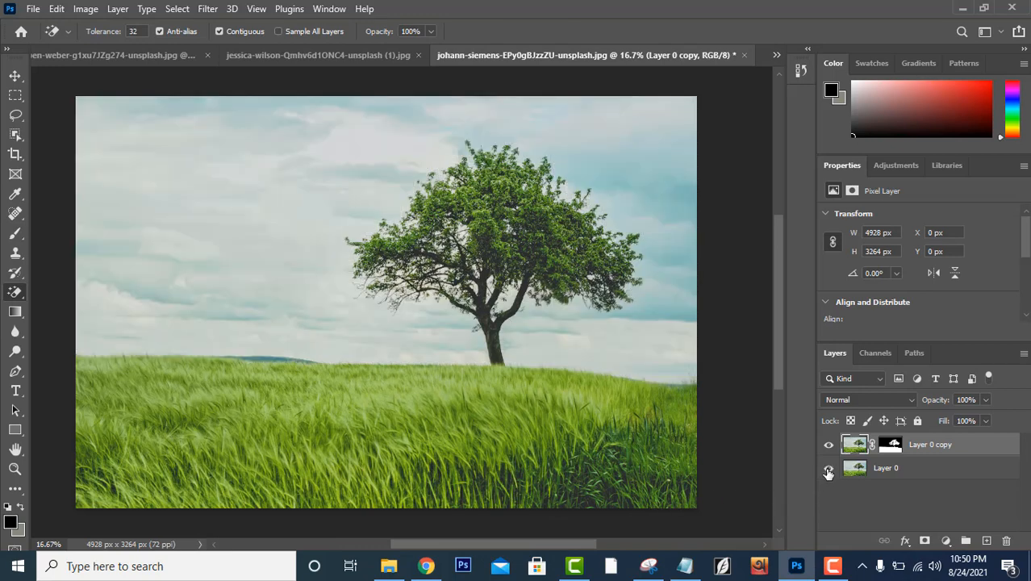
click(828, 470)
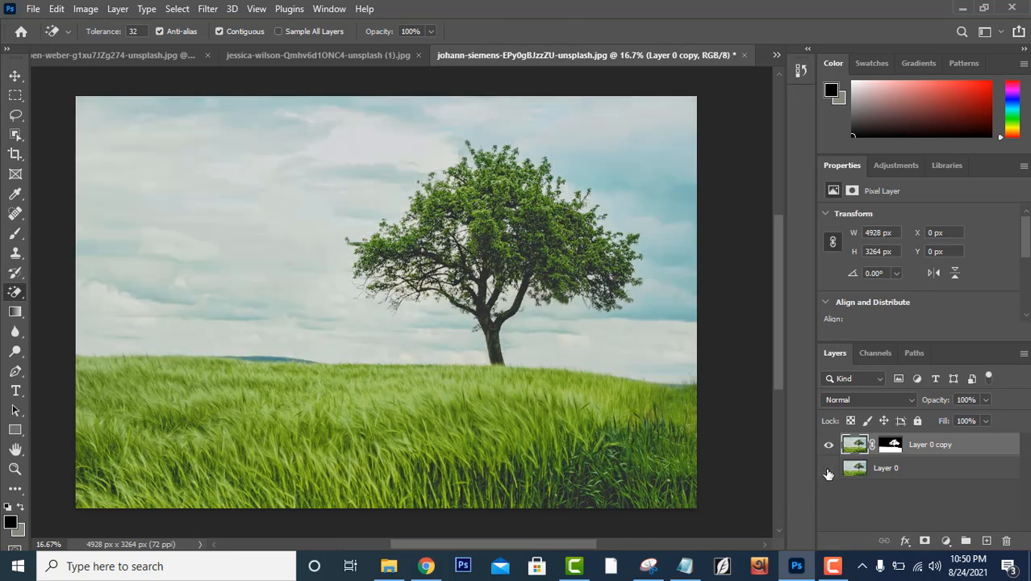